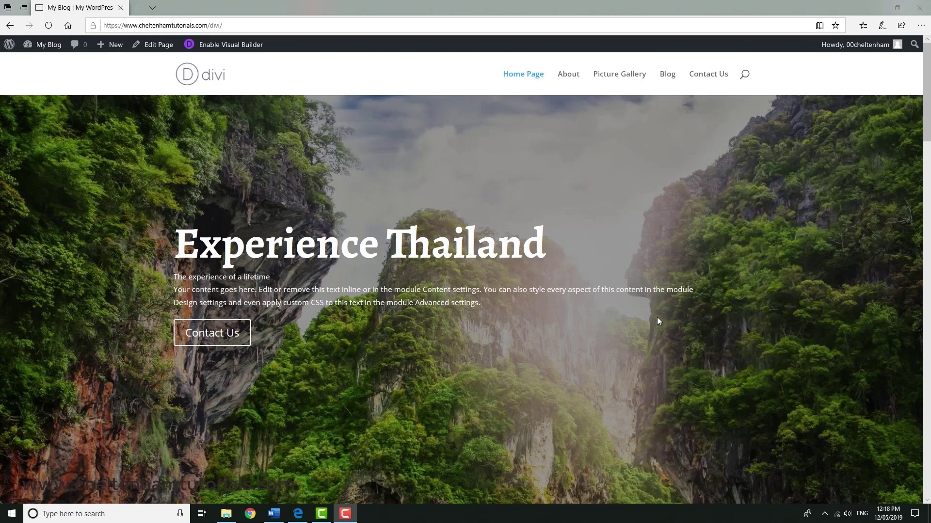
drag(926, 116, 926, 240)
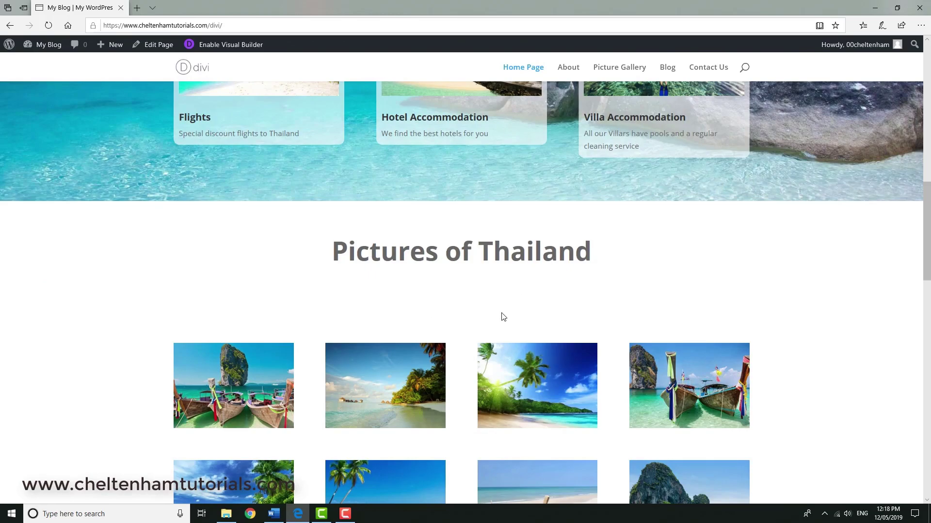
scroll(468, 295, down, 5)
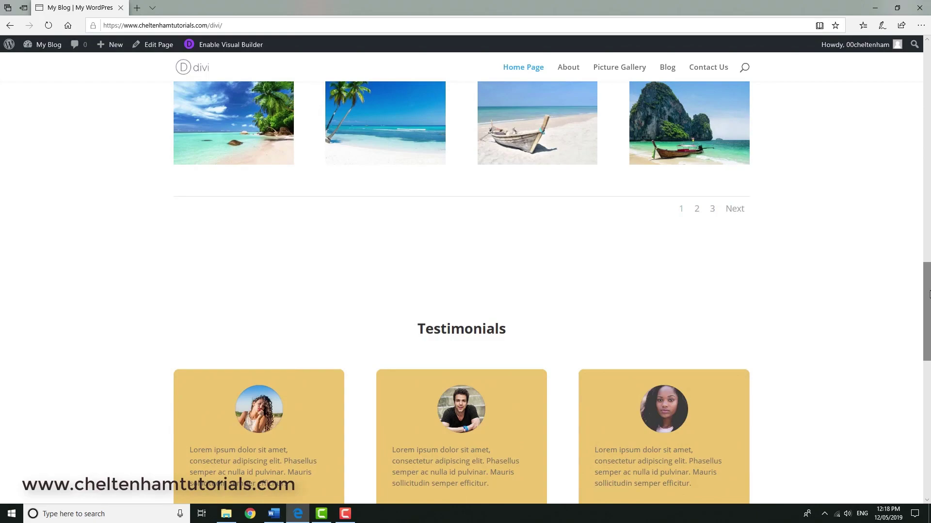
drag(926, 295, 926, 422)
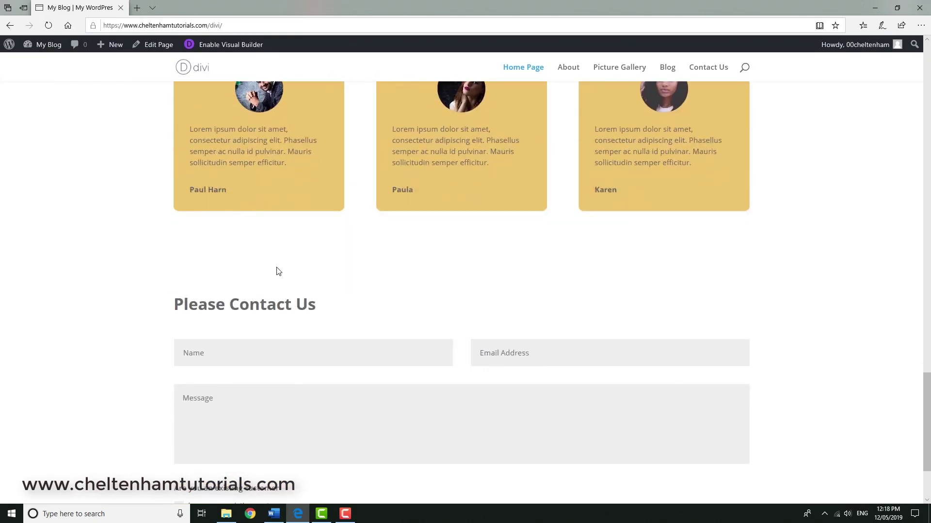
scroll(291, 264, up, 10)
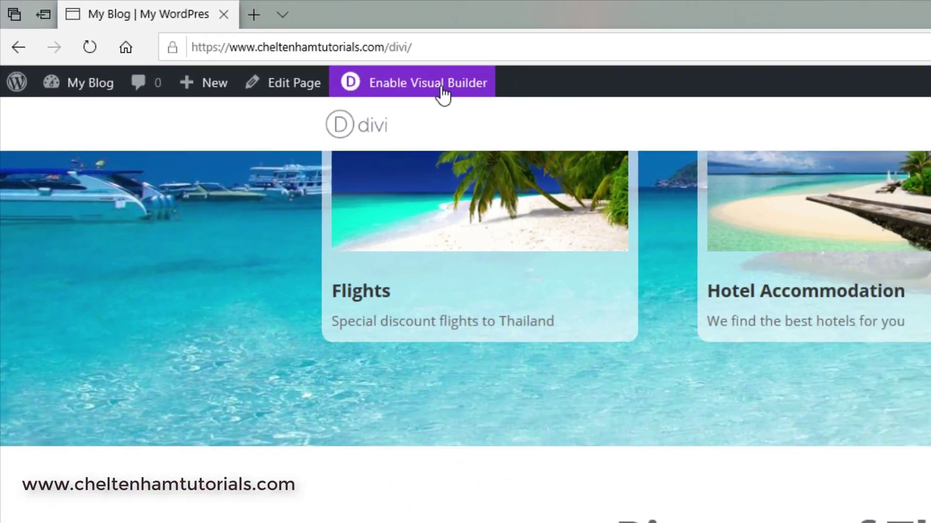
- Enable the Visual Builder on the home page to start editing
click(342, 64)
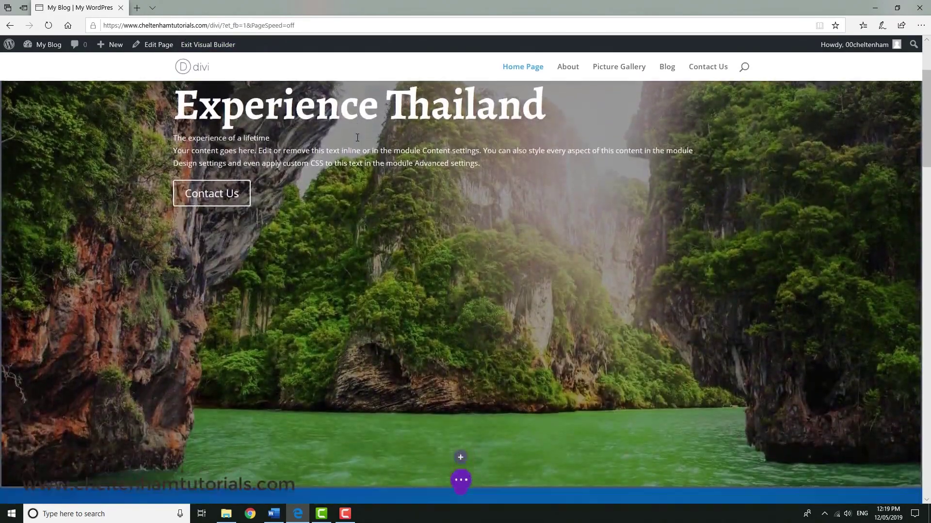
scroll(356, 138, down, 5)
scroll(358, 138, down, 5)
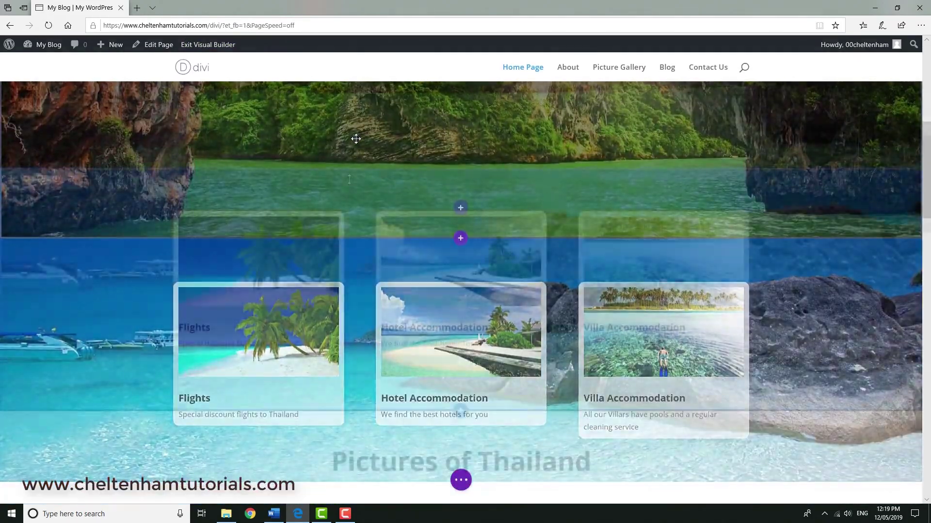
scroll(349, 179, down, 3)
scroll(350, 178, down, 2)
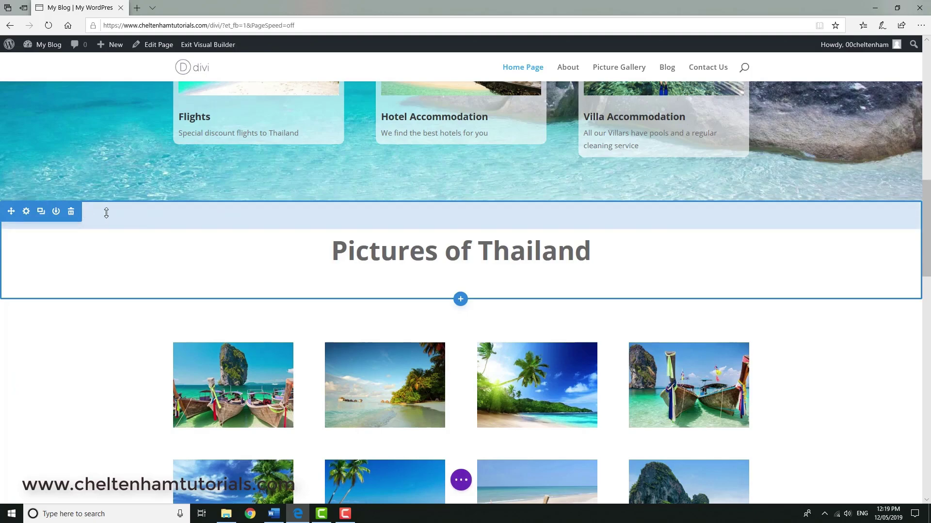
- Open the Pictures of Thailand heading section's Design spacing options
click(25, 212)
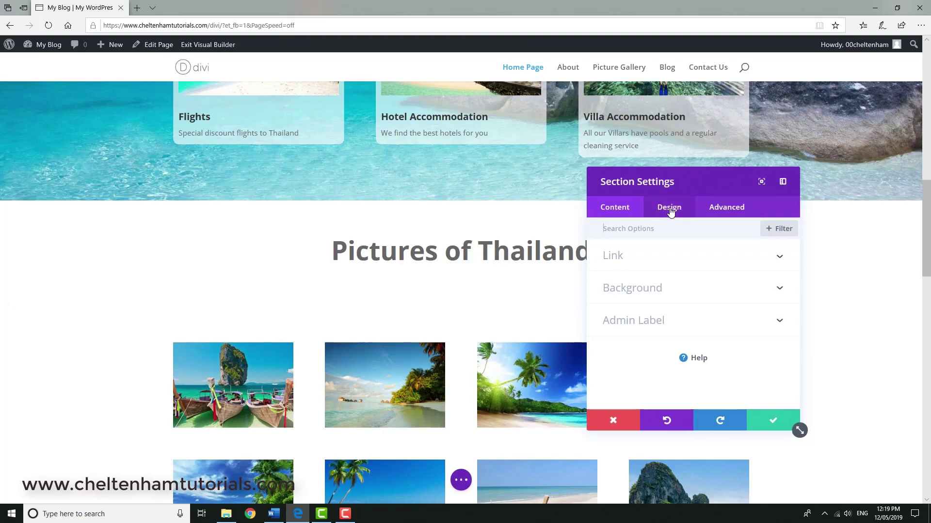
click(668, 207)
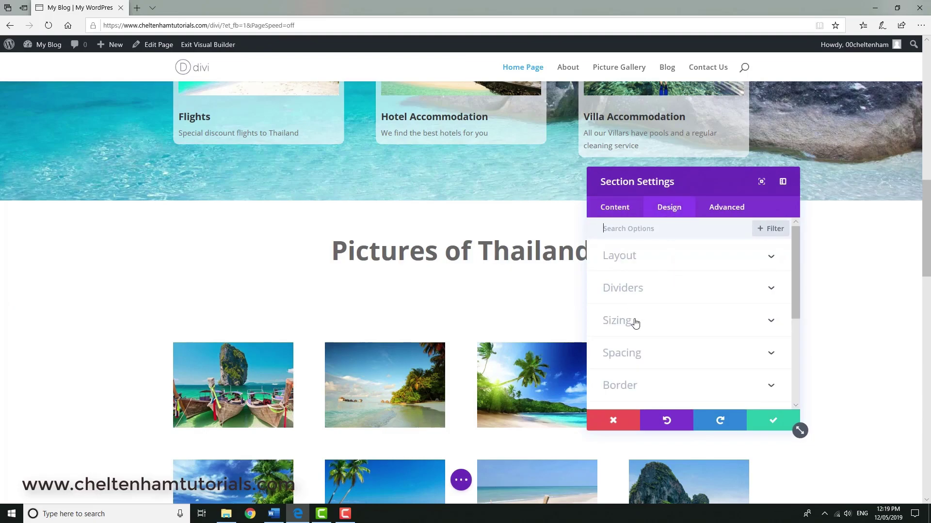
click(635, 356)
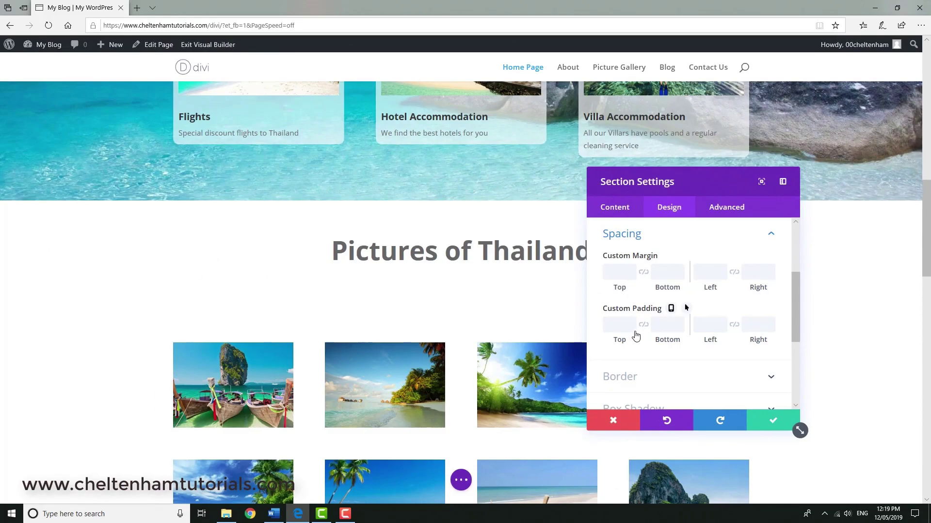
- Set the heading section's custom padding to 25px top and 0px bottom, and save
mouse_move(618, 324)
click(631, 327)
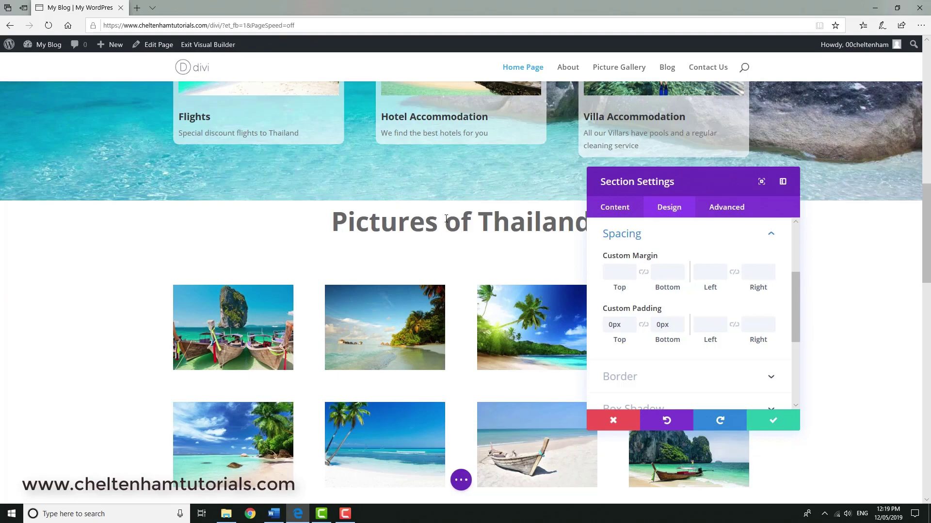
mouse_move(619, 324)
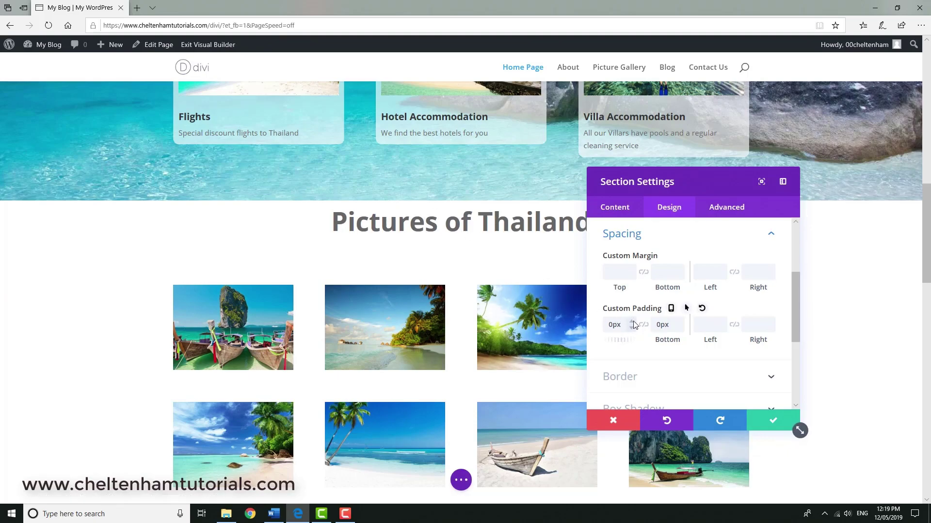
click(634, 322)
click(634, 322)
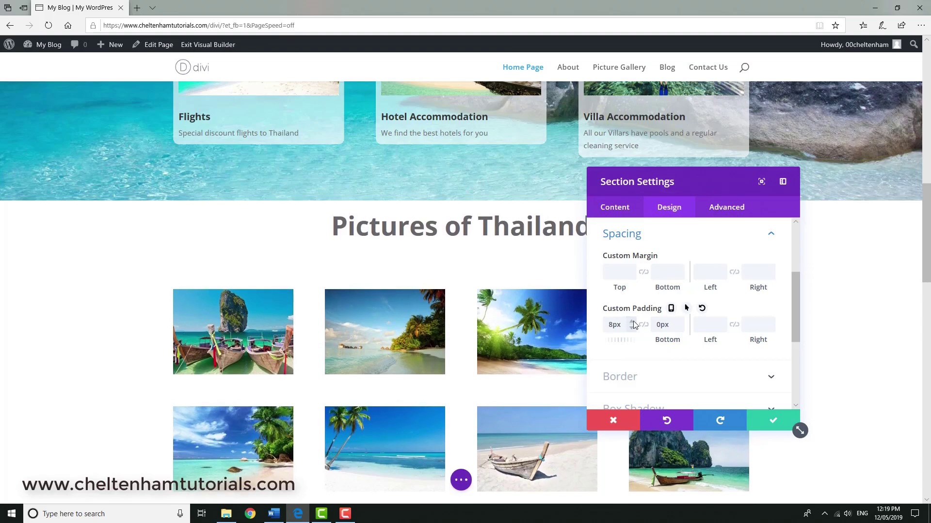
click(633, 322)
click(634, 322)
click(634, 322)
click(634, 322)
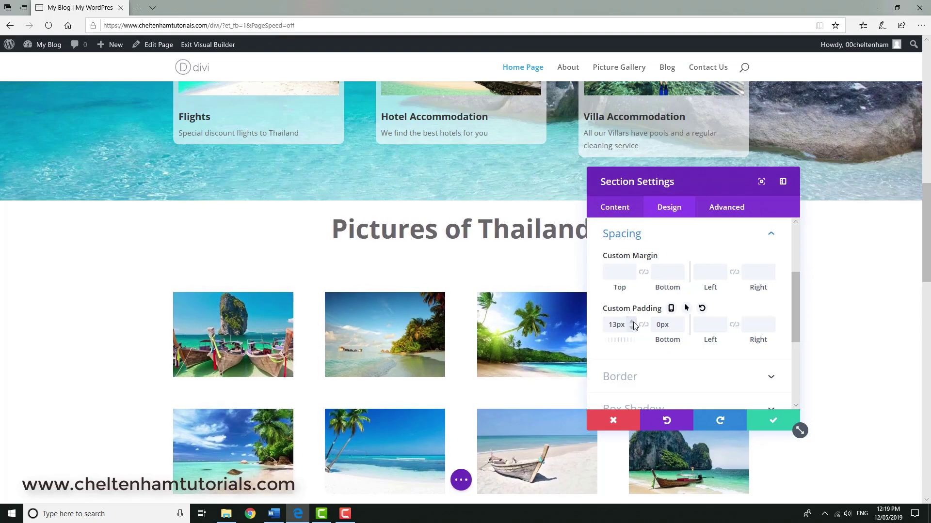
click(634, 322)
click(633, 322)
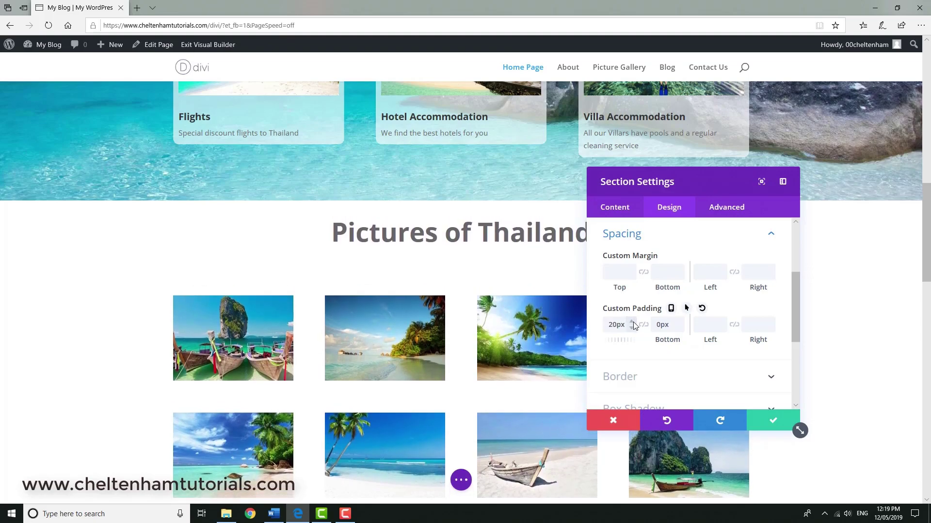
click(633, 322)
click(633, 322)
click(633, 322)
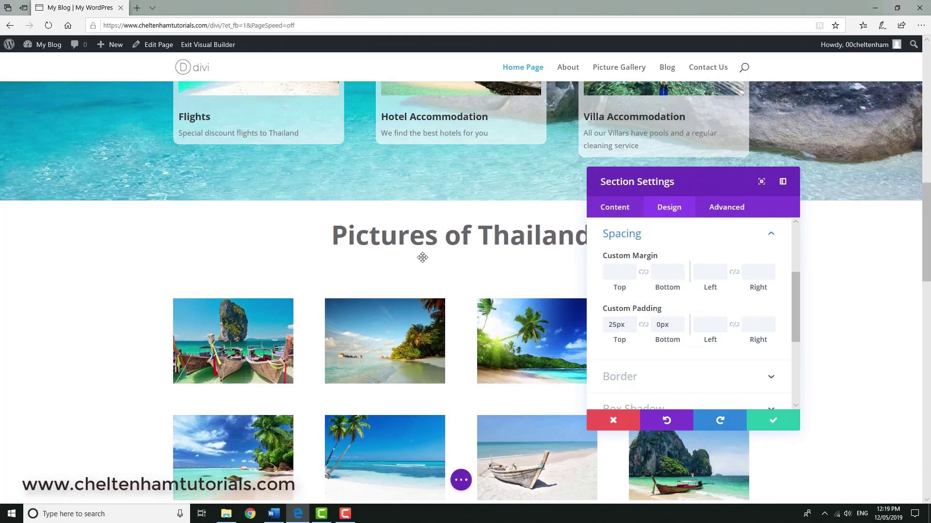
click(663, 324)
click(773, 423)
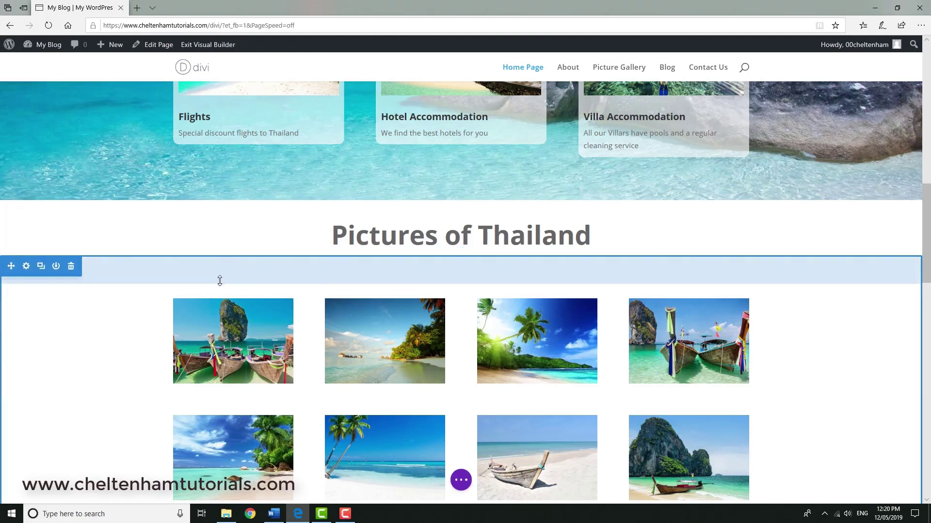
- Set the gallery section's custom top padding to 13px and save it
click(26, 266)
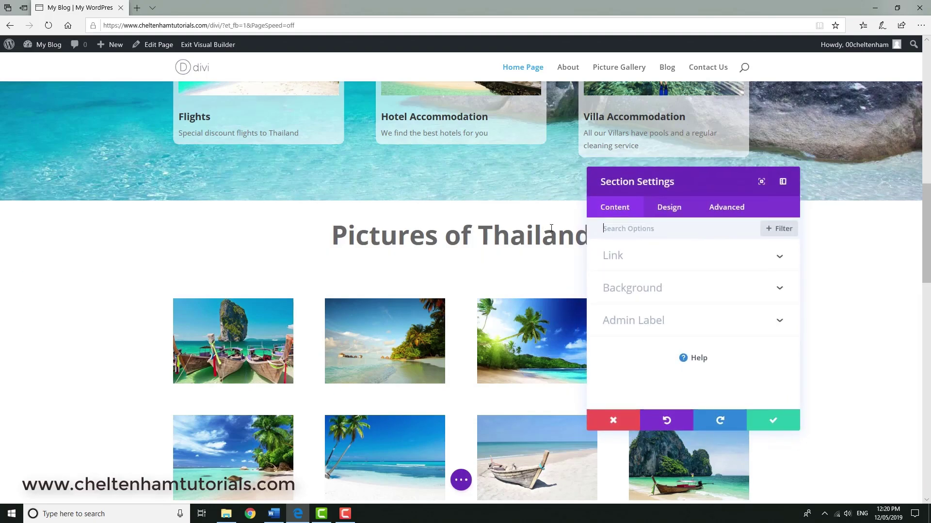
click(667, 209)
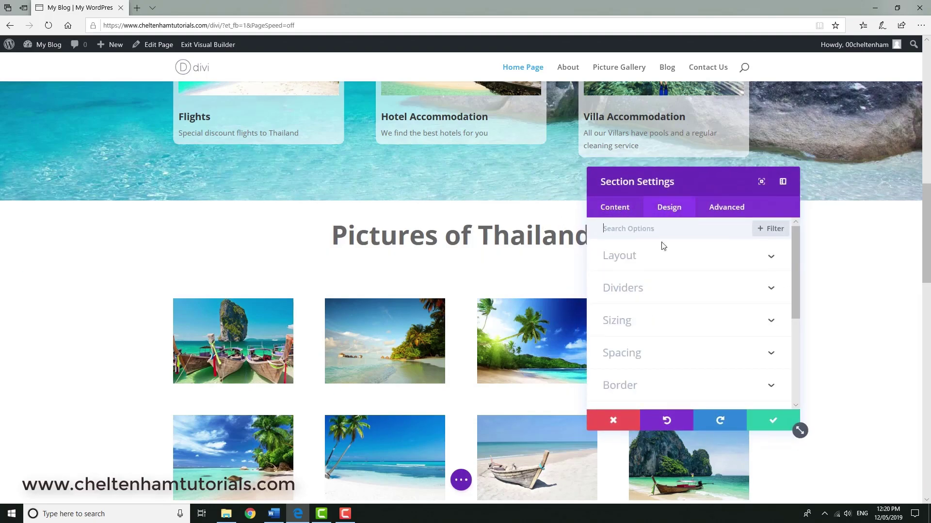
click(623, 354)
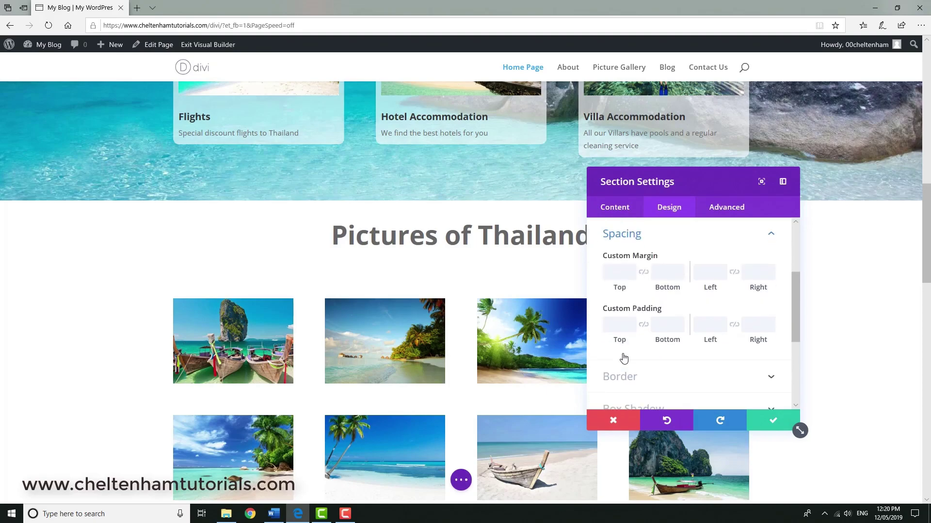
click(632, 328)
text(0)
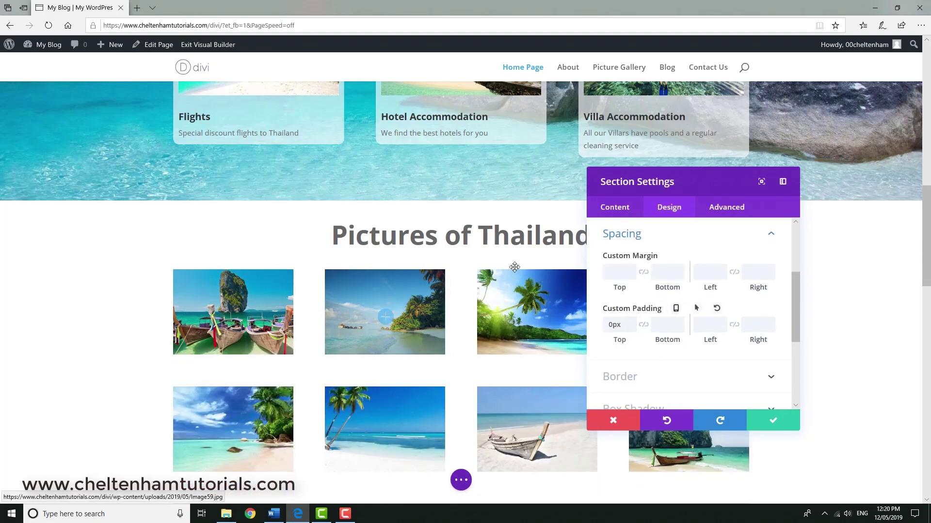
click(630, 320)
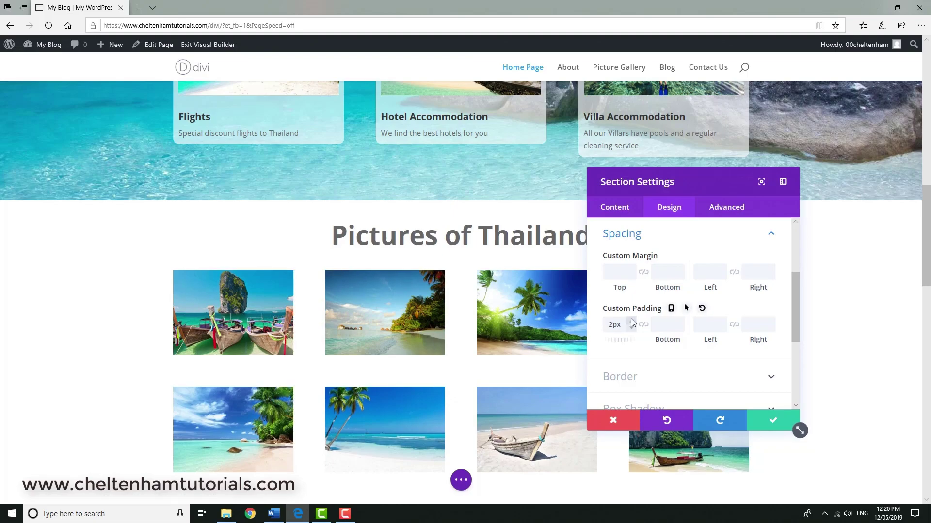
click(631, 320)
click(632, 320)
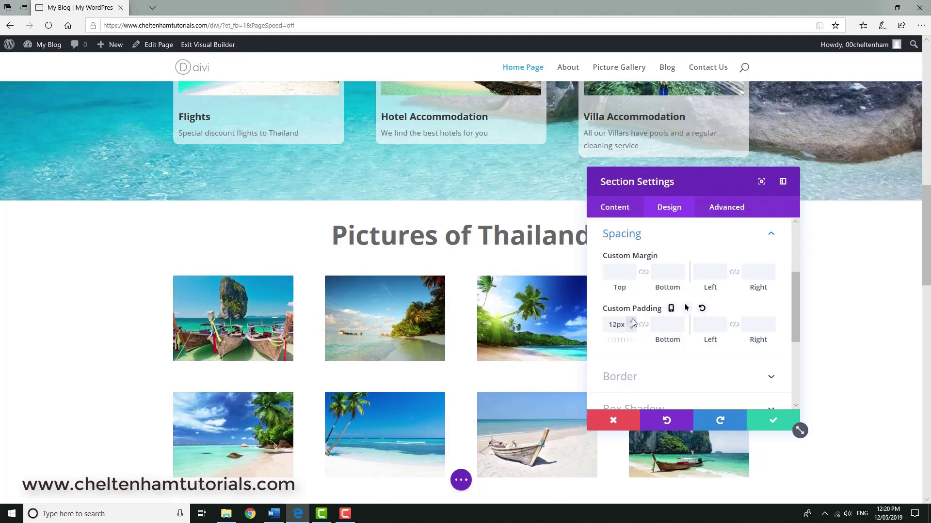
click(631, 320)
click(631, 329)
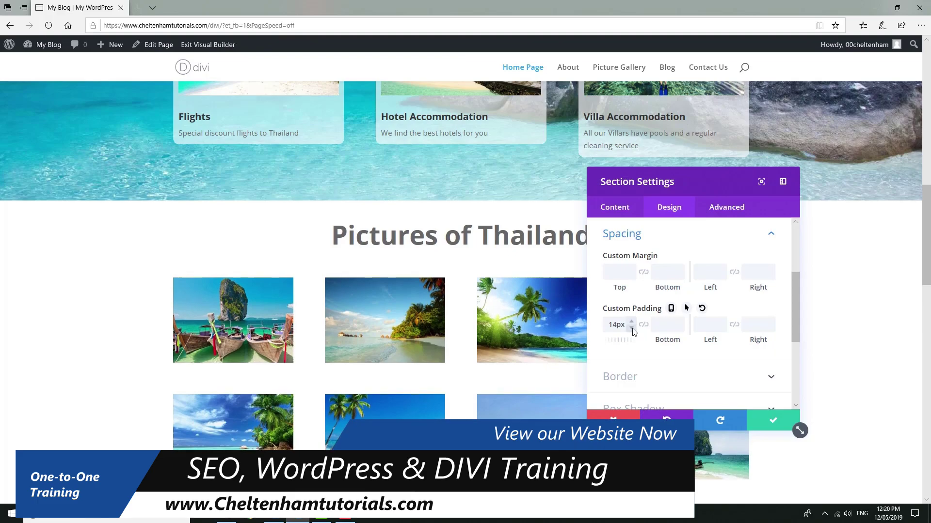
click(631, 328)
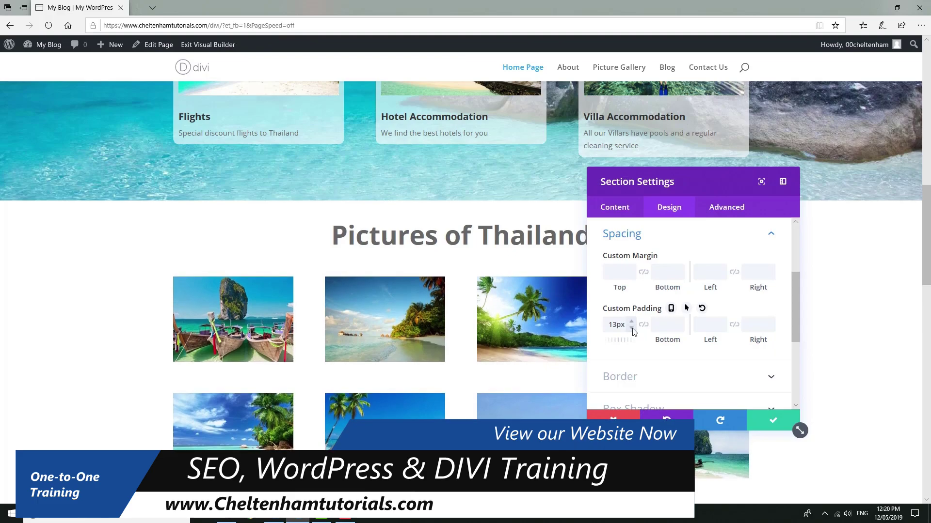
click(773, 421)
scroll(841, 337, down, 3)
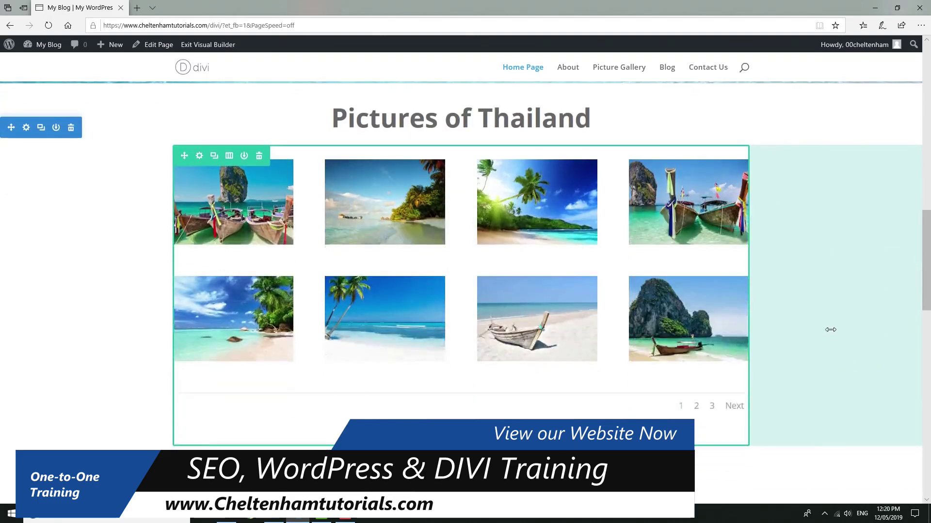
scroll(833, 331, down, 2)
scroll(830, 325, down, 2)
scroll(830, 325, down, 2)
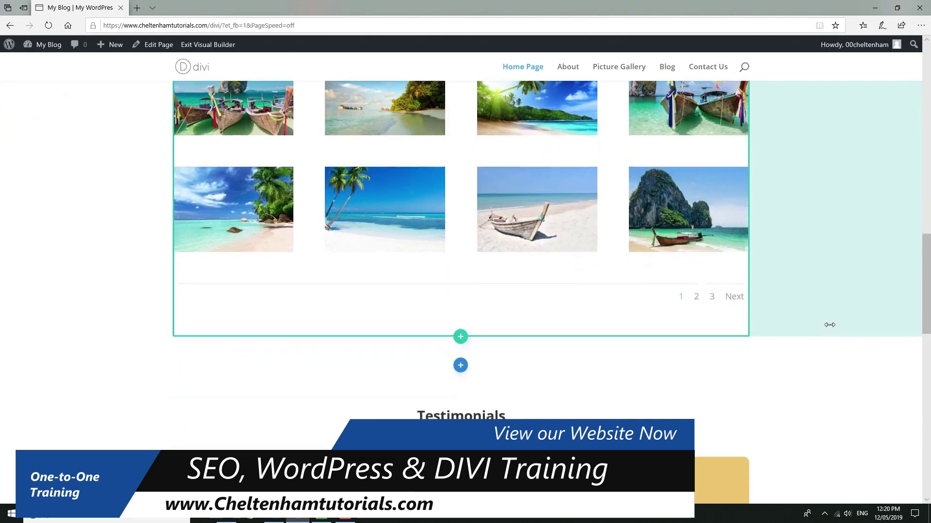
scroll(830, 325, down, 1)
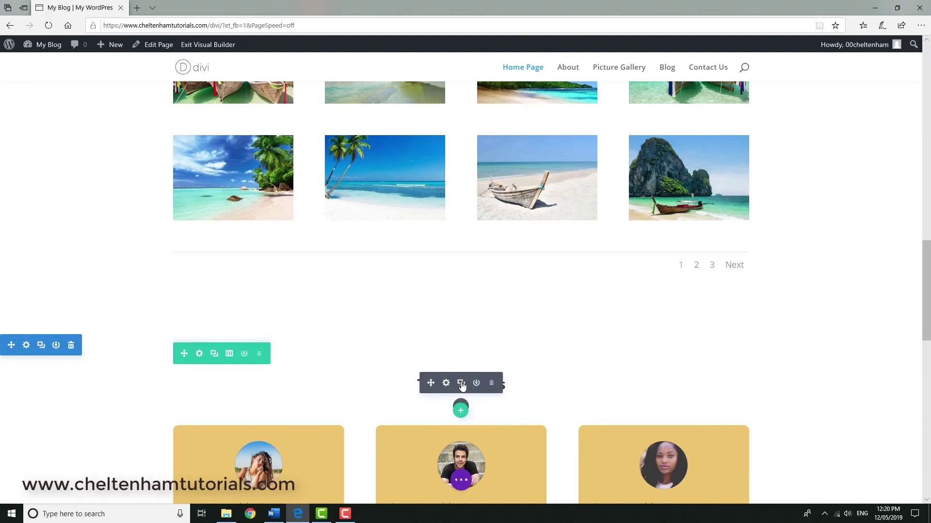
mouse_move(380, 373)
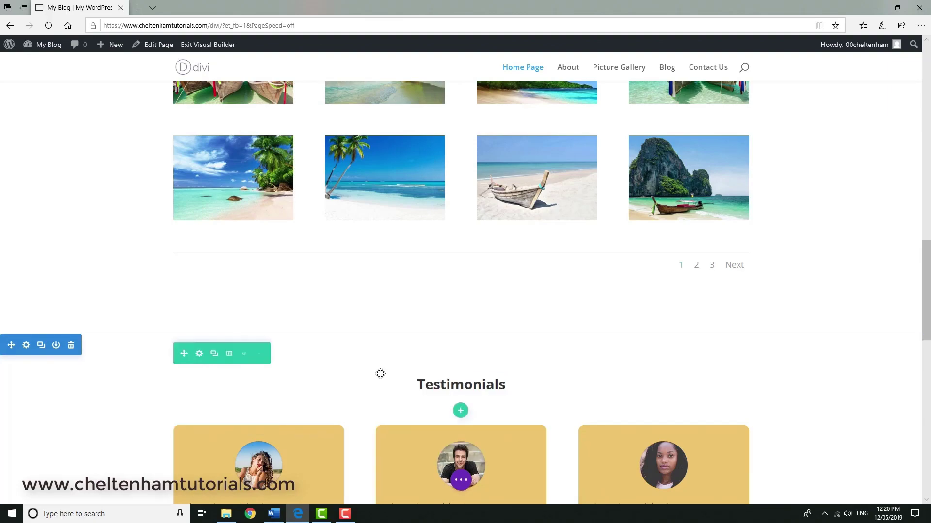
- Set the Testimonials section's custom top padding to 0px and save
click(26, 345)
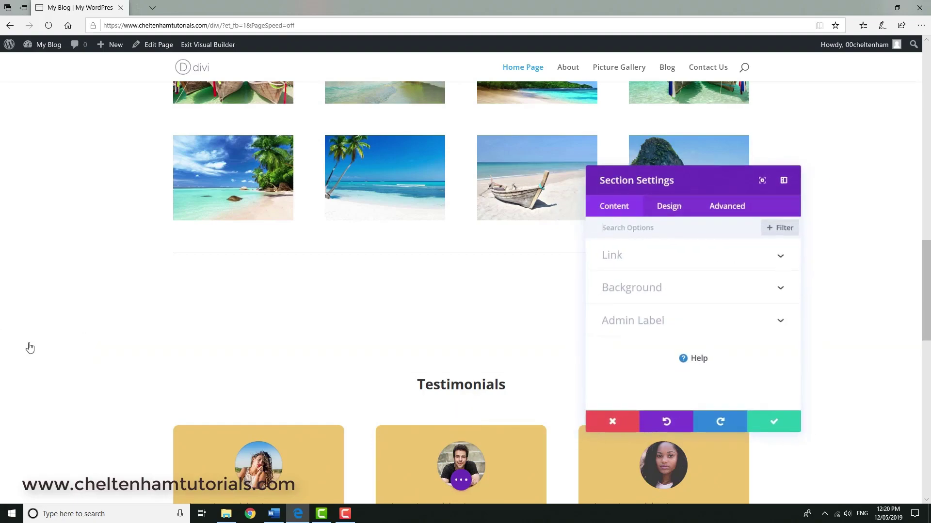
click(669, 208)
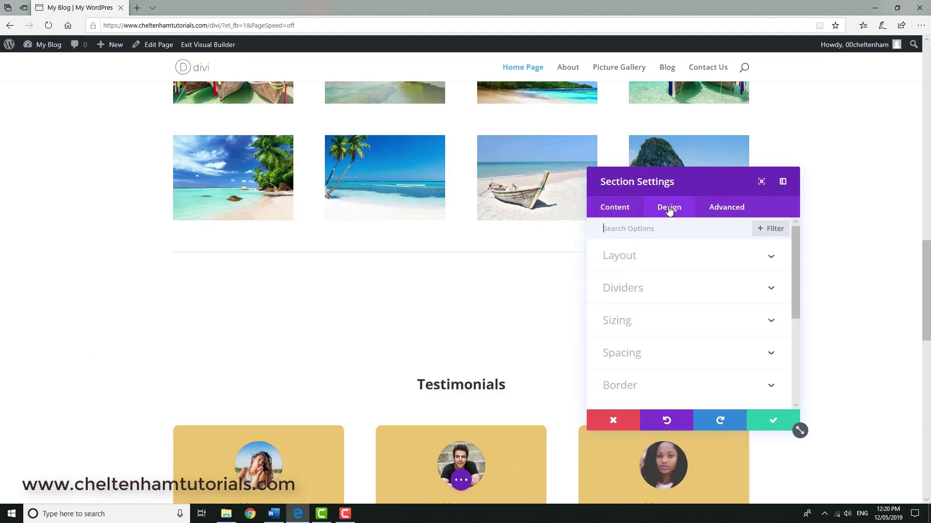
click(630, 355)
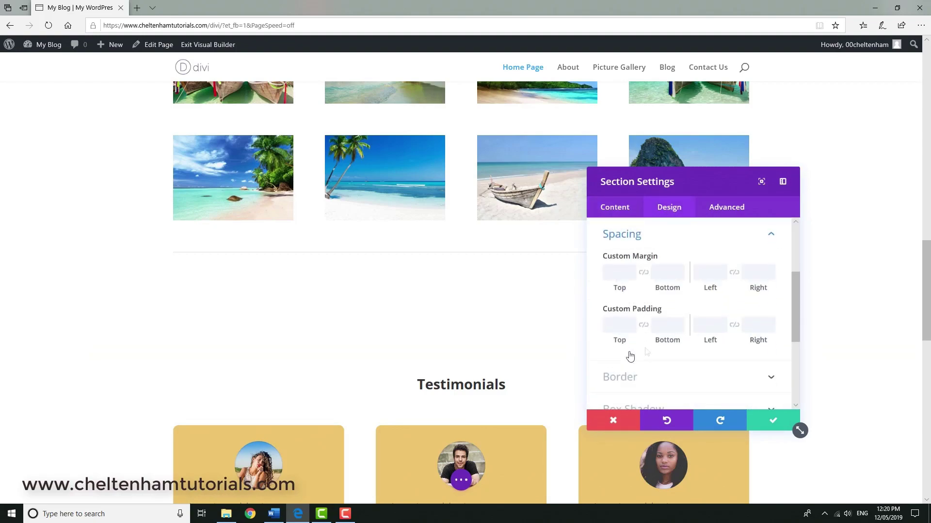
click(633, 327)
text(0)
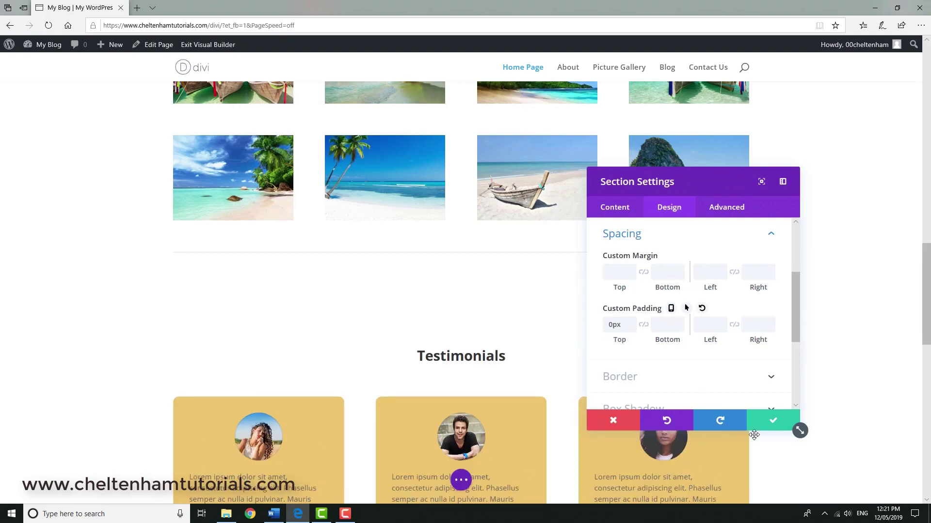
click(773, 420)
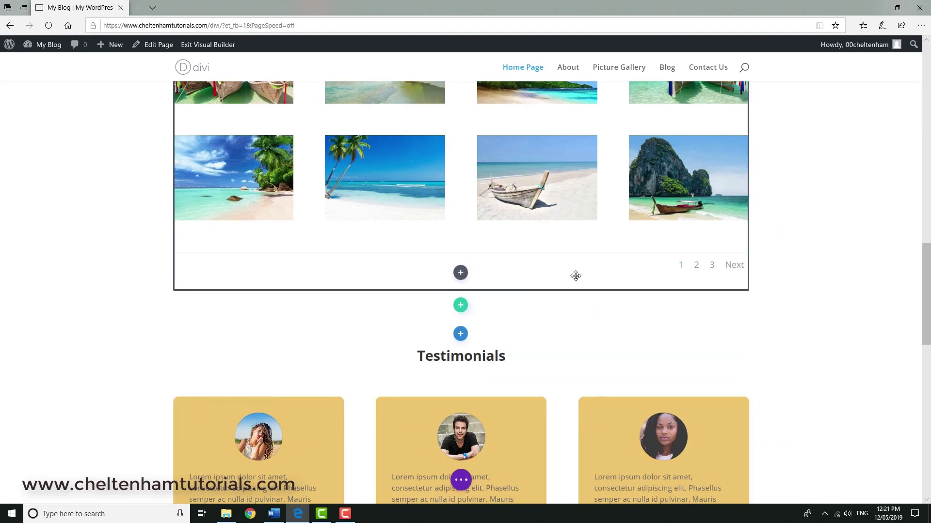
scroll(531, 258, up, 1)
scroll(504, 255, up, 1)
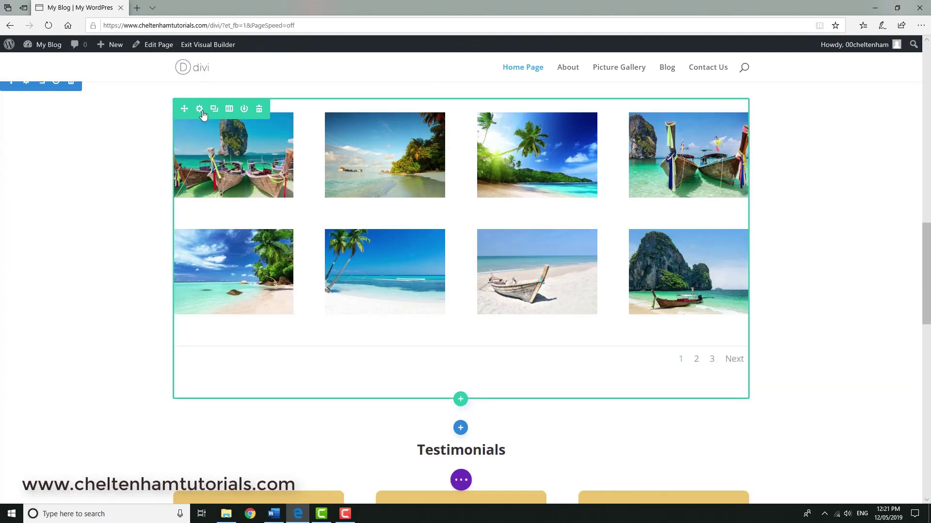
- Set the gallery row's custom bottom padding to 0px and save
click(199, 110)
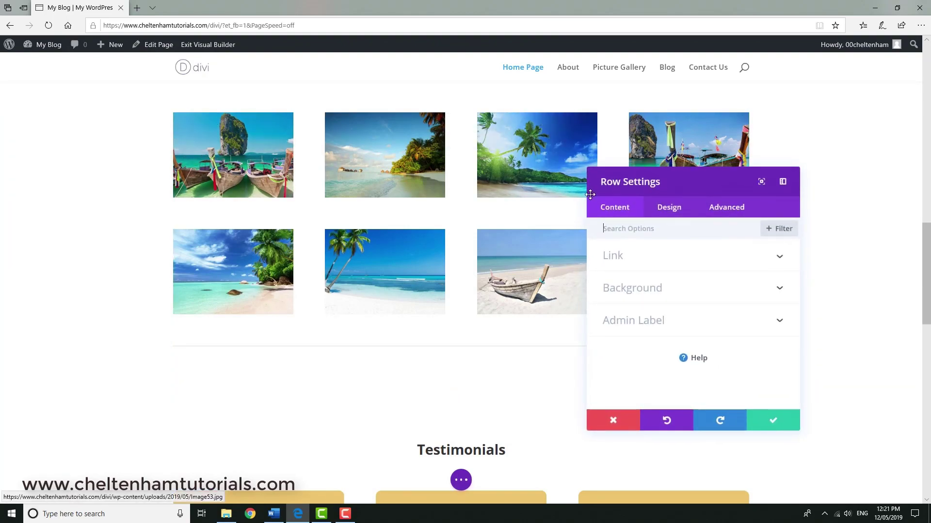
click(671, 211)
scroll(669, 303, down, 2)
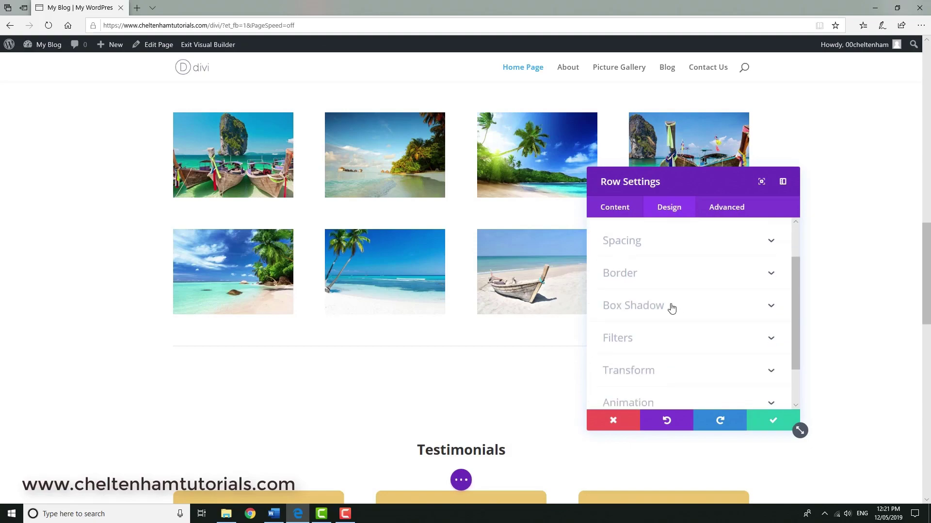
scroll(668, 305, up, 1)
click(637, 243)
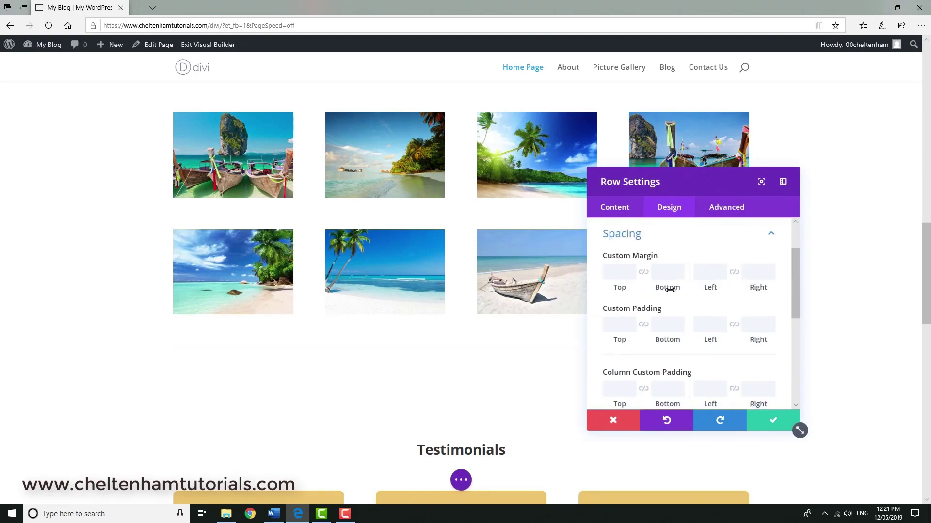
click(679, 328)
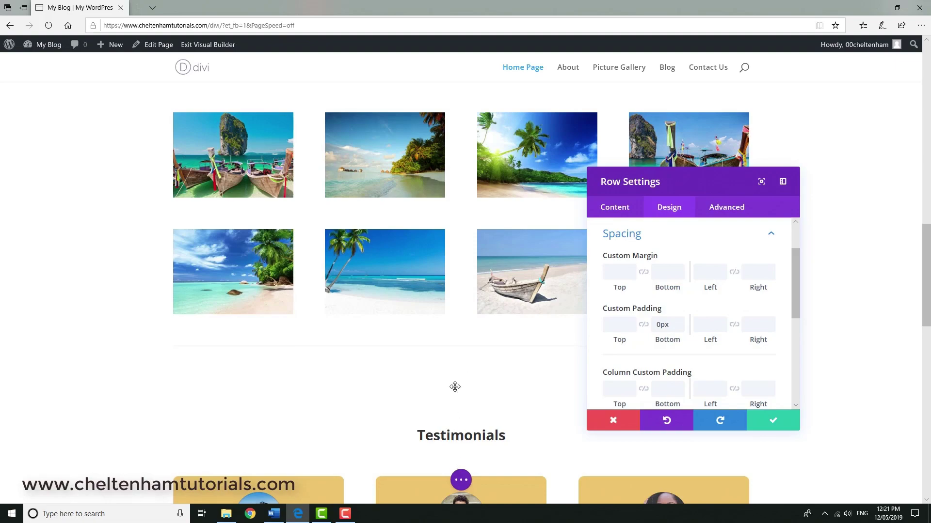
click(773, 423)
scroll(815, 320, down, 4)
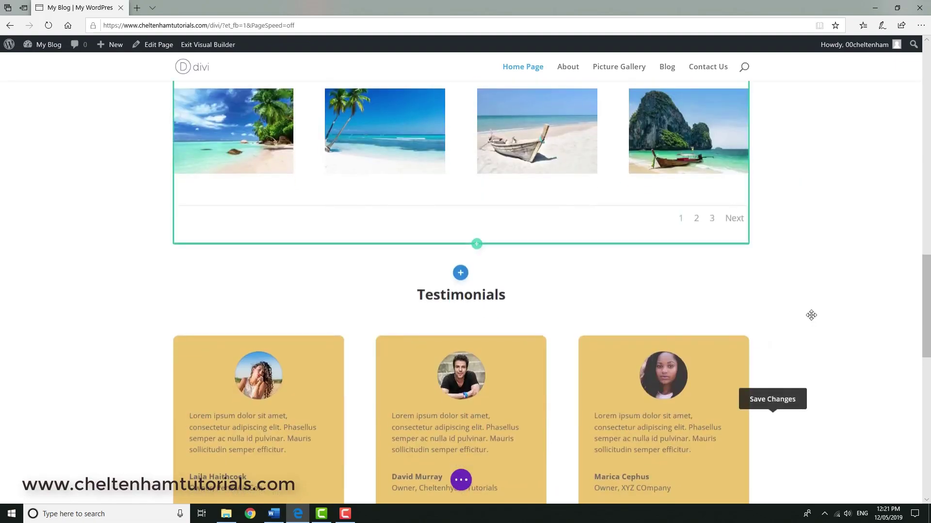
scroll(828, 286, down, 2)
scroll(830, 286, down, 2)
scroll(829, 286, down, 2)
scroll(829, 283, down, 2)
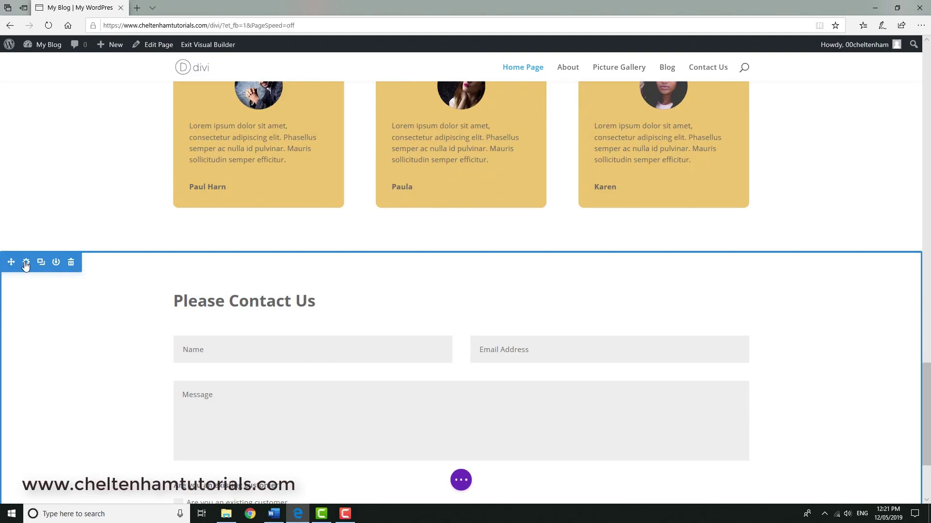
- Set the Please Contact Us section's custom top padding to 0px and save
click(25, 262)
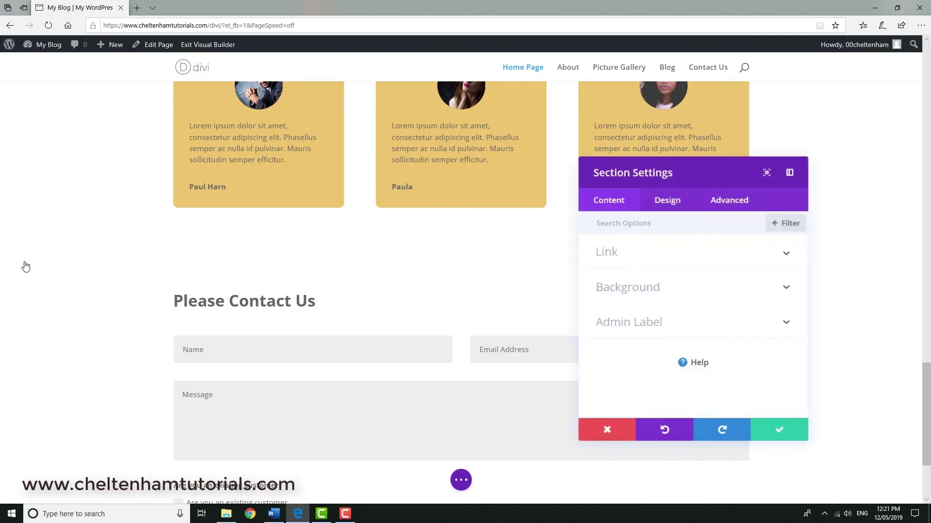
click(669, 207)
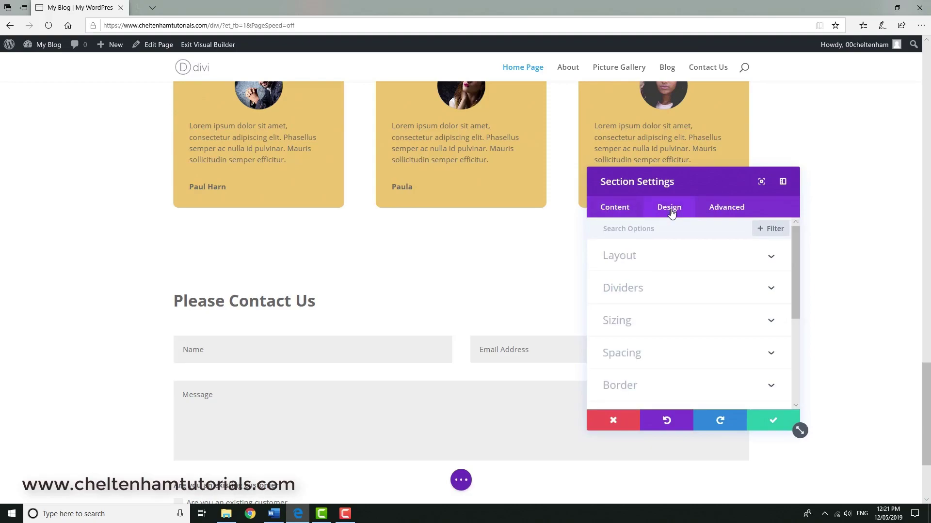
click(633, 353)
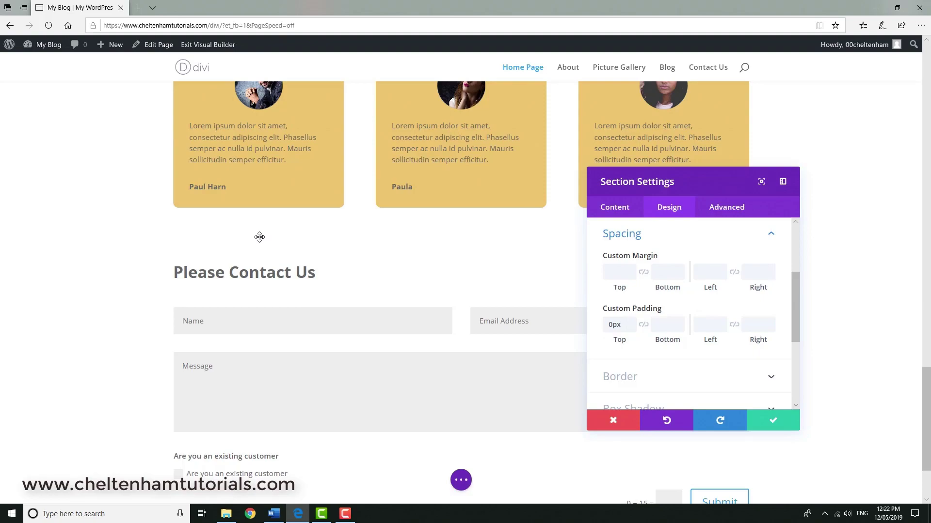
scroll(264, 227, up, 2)
scroll(265, 219, up, 2)
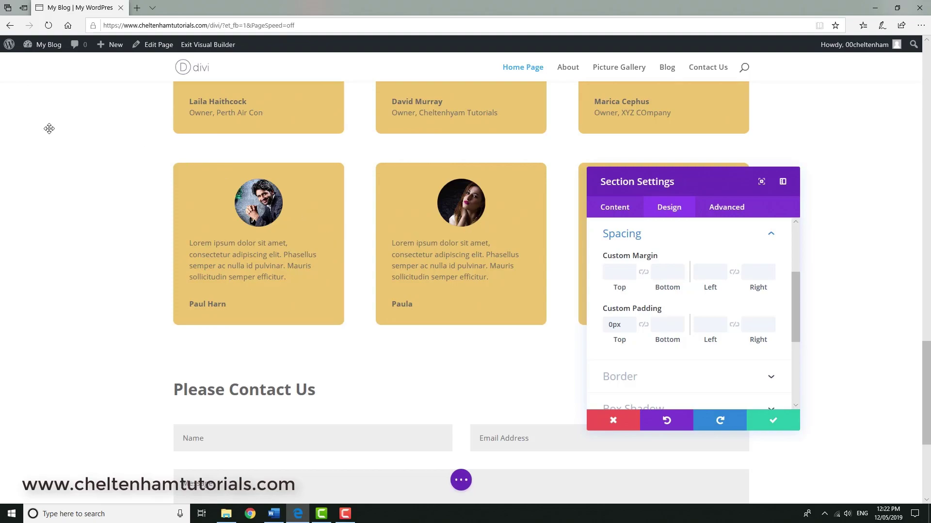
click(771, 421)
drag(928, 377, 928, 86)
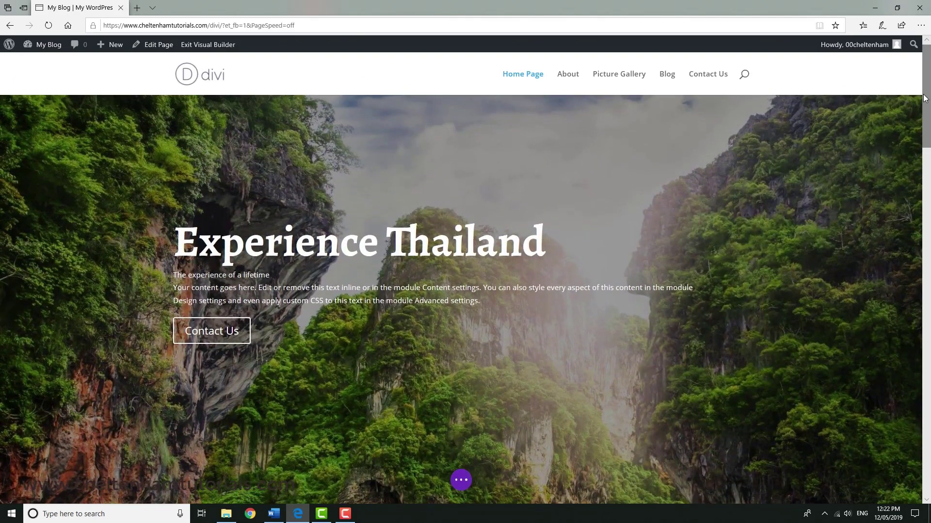
drag(925, 103, 927, 306)
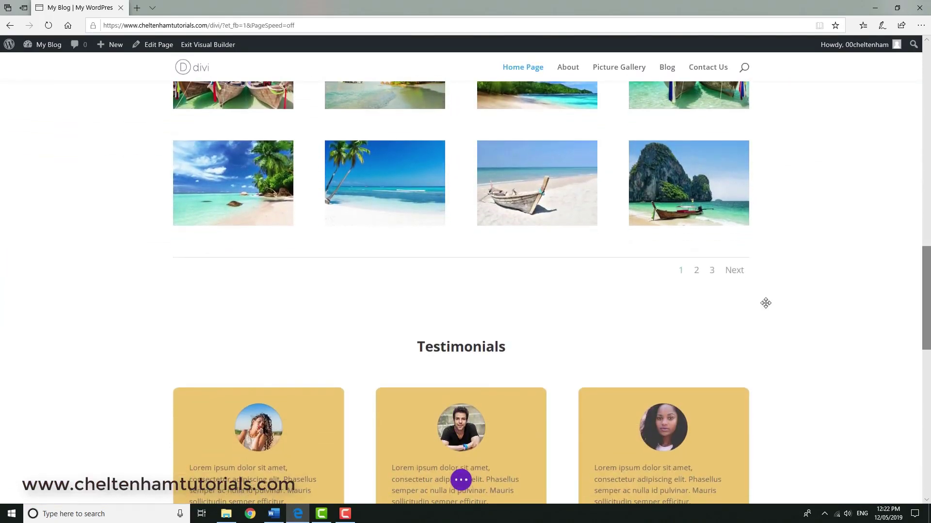